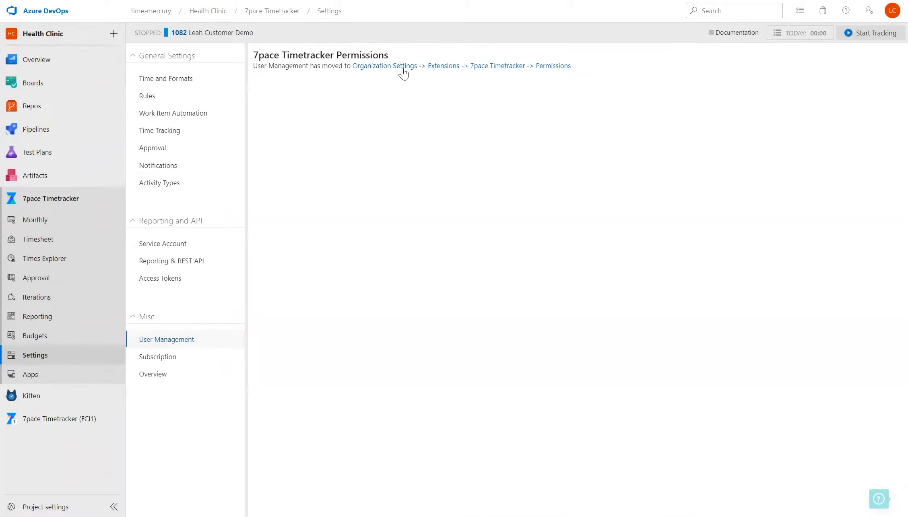
Open the 7pace Timetracker permissions in the organization settings and select the first licensed user to display the assignable roles
click(461, 66)
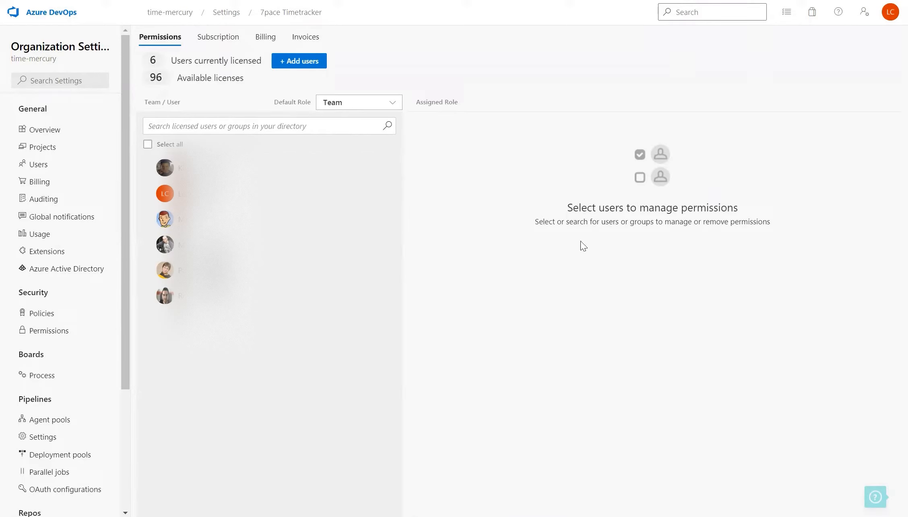
click(374, 171)
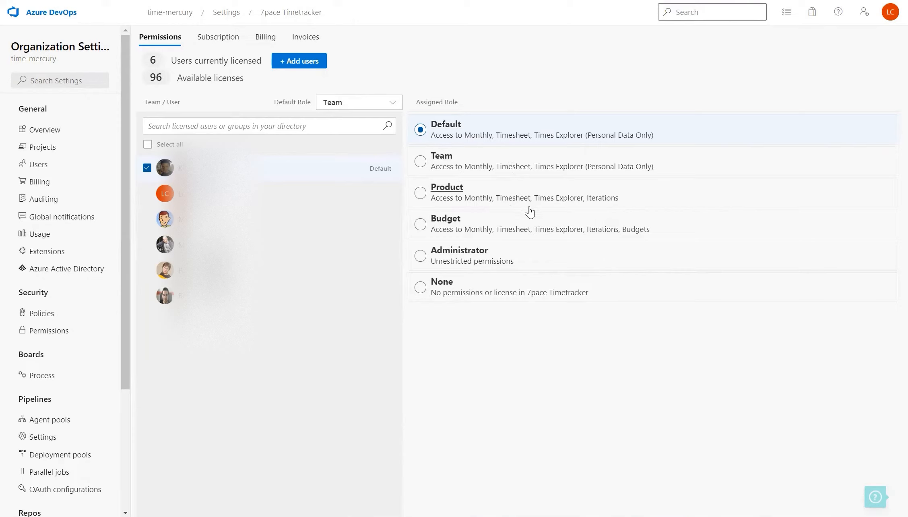
Add the second and third licensed users to the selection, extend it to all users, and clear the whole selection
click(147, 193)
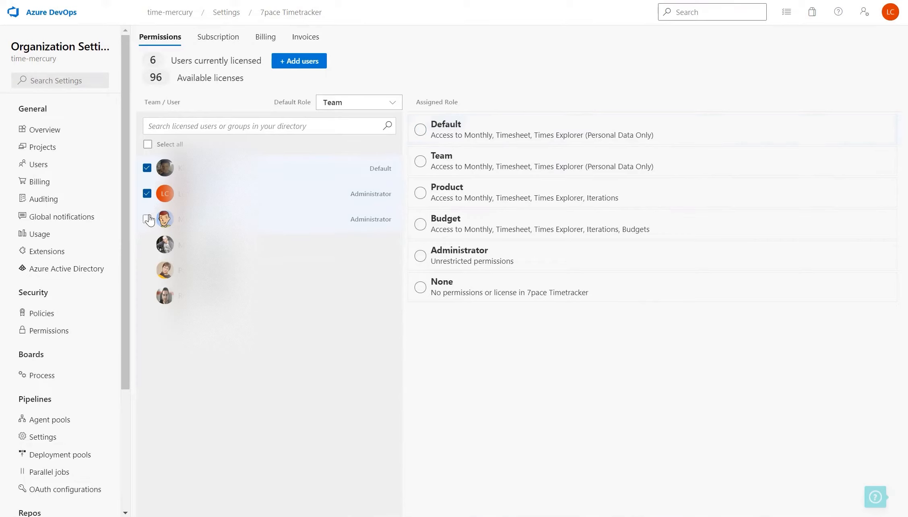
click(148, 219)
click(147, 145)
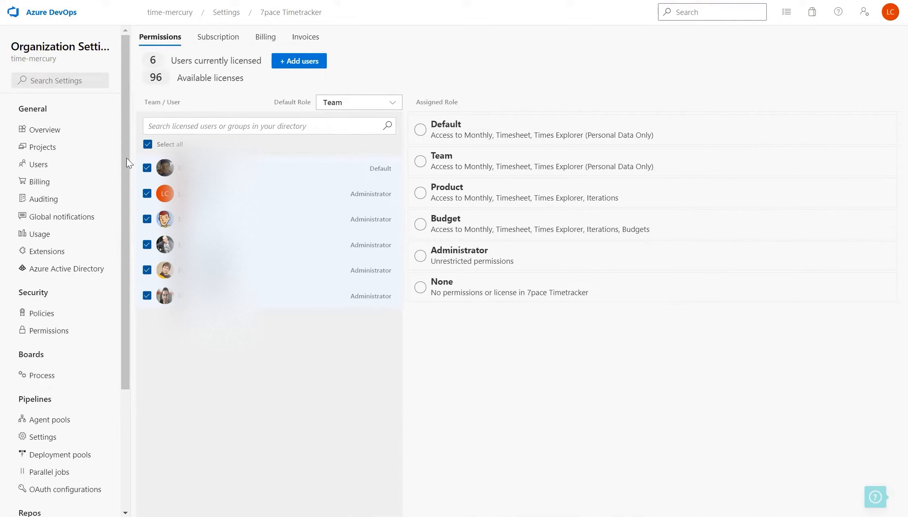
click(148, 144)
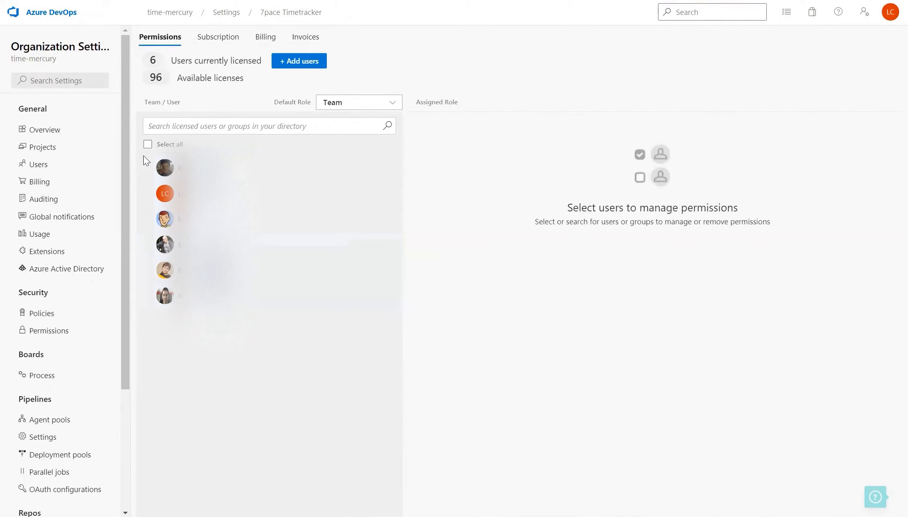
Try assigning the None role to the first licensed user only, cancel the removal of rights, and deselect the user
click(147, 193)
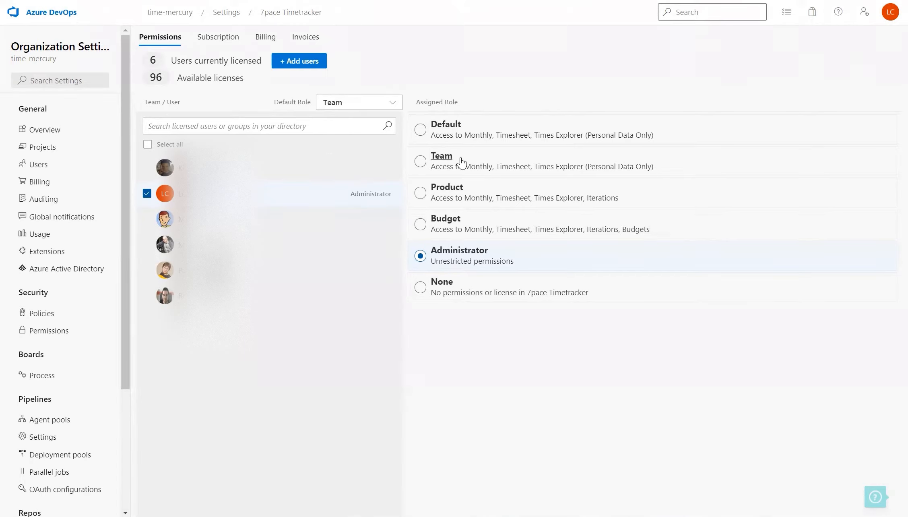
click(147, 168)
click(146, 194)
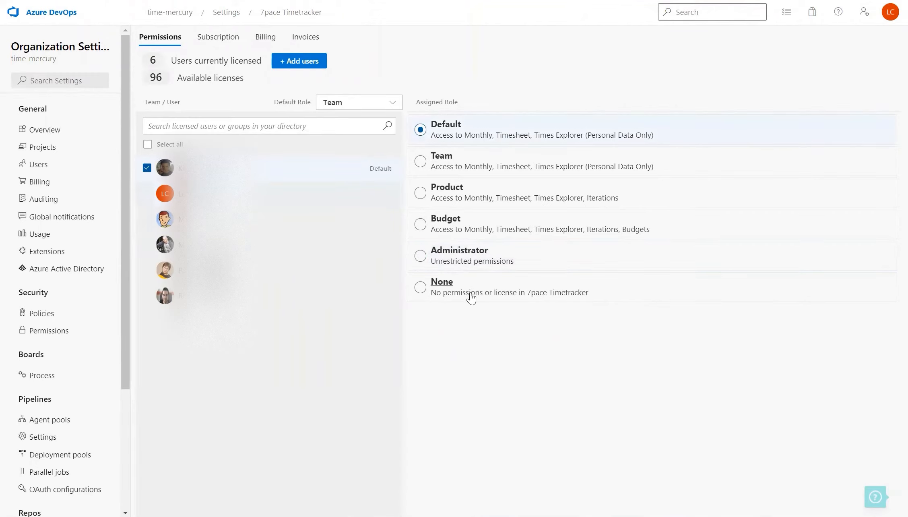
click(420, 288)
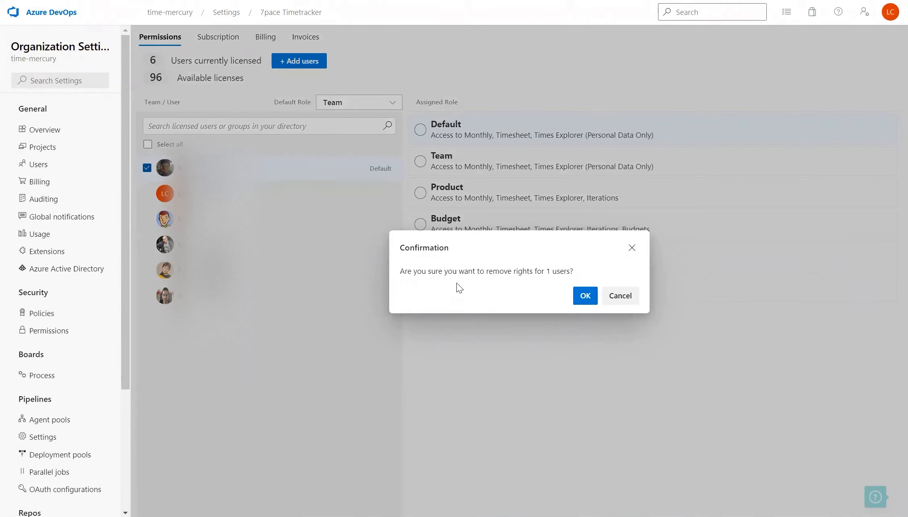
click(620, 297)
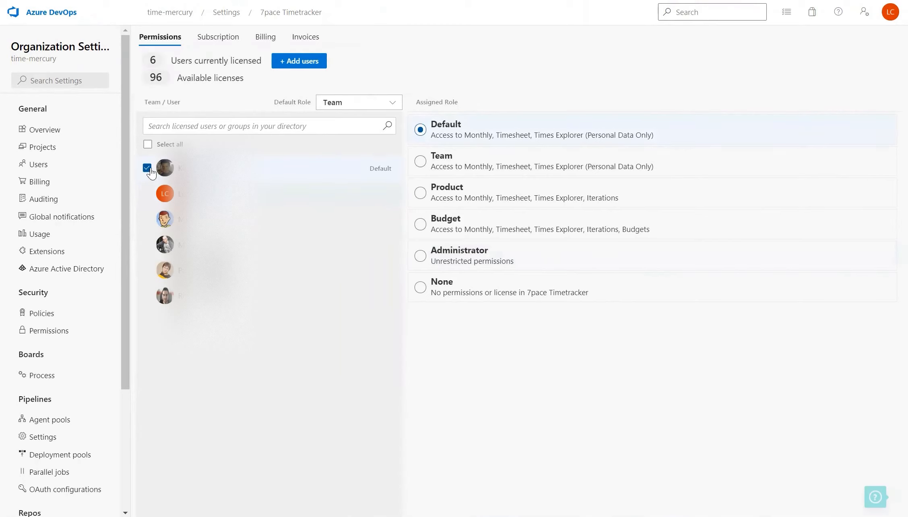
click(148, 168)
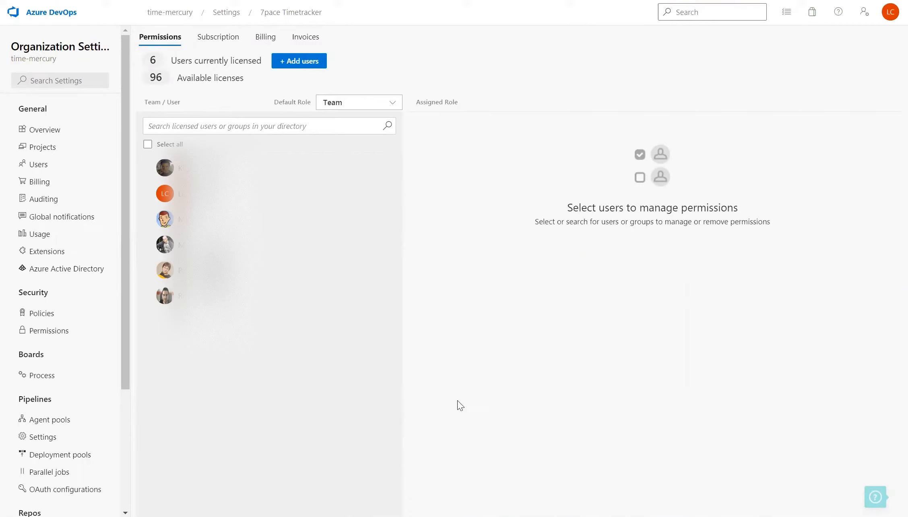
Start adding users, select the third, fourth and fifth unlicensed users, and display the roles available for assignment
click(295, 64)
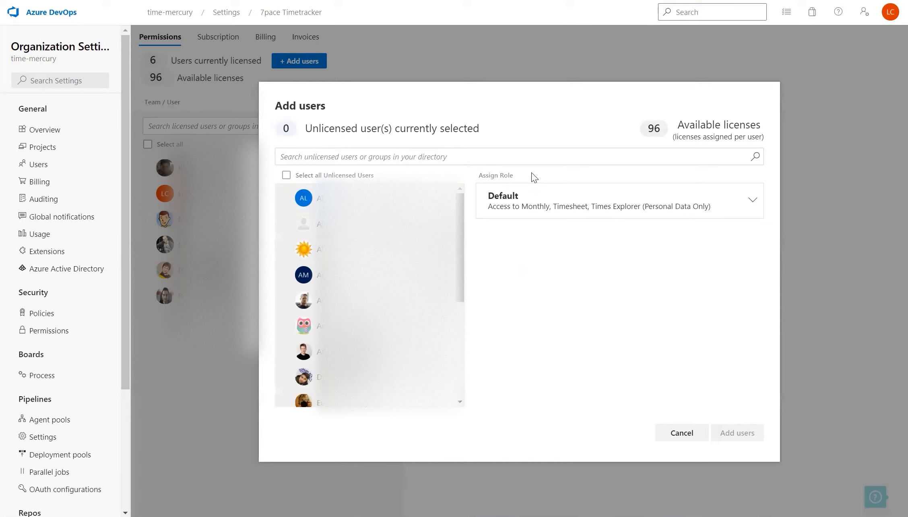
click(286, 249)
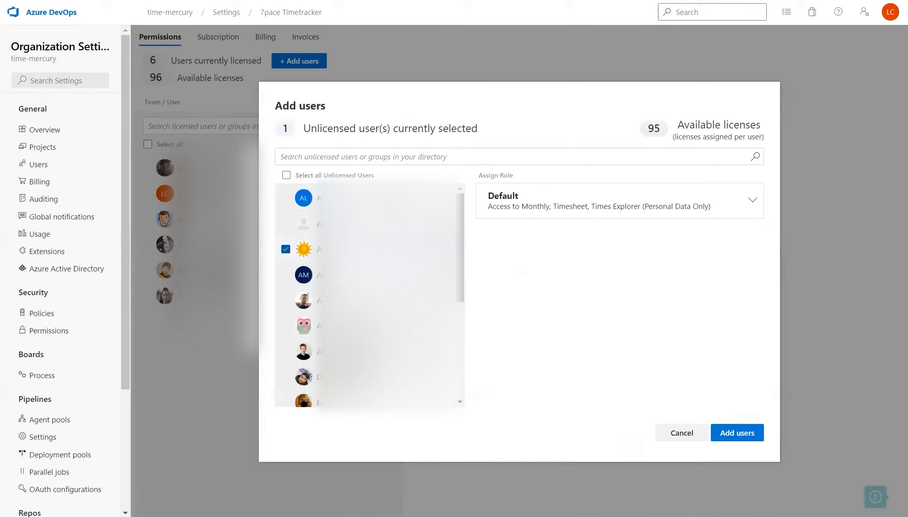
click(286, 274)
click(286, 302)
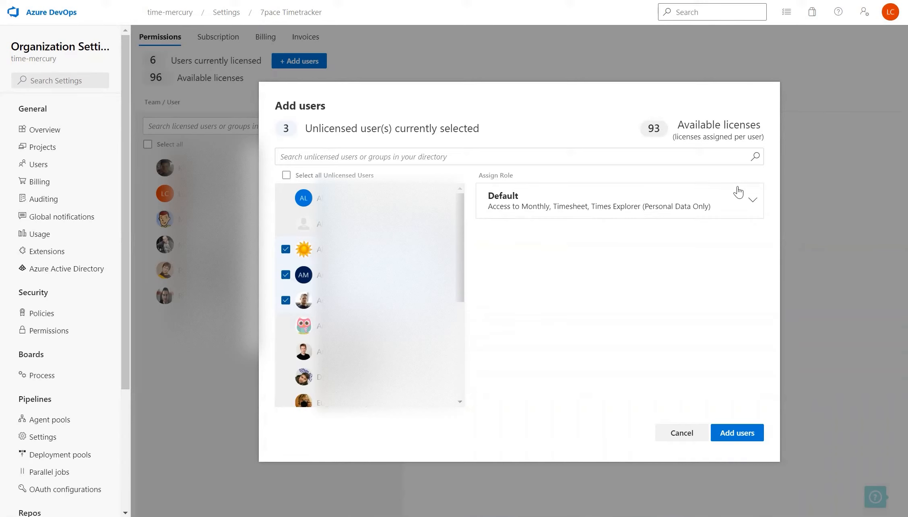
click(751, 201)
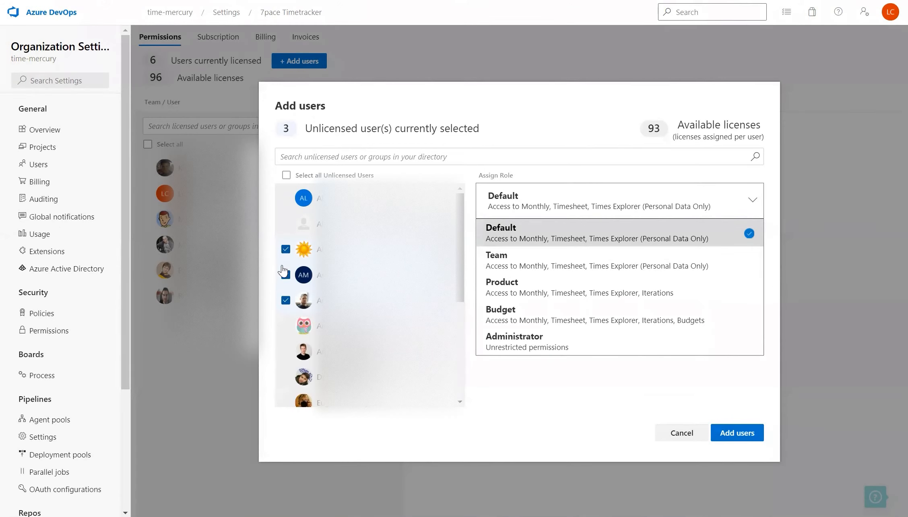
Keep only the unlicensed user with the sun avatar selected and add that user with the Team role
click(285, 300)
click(285, 275)
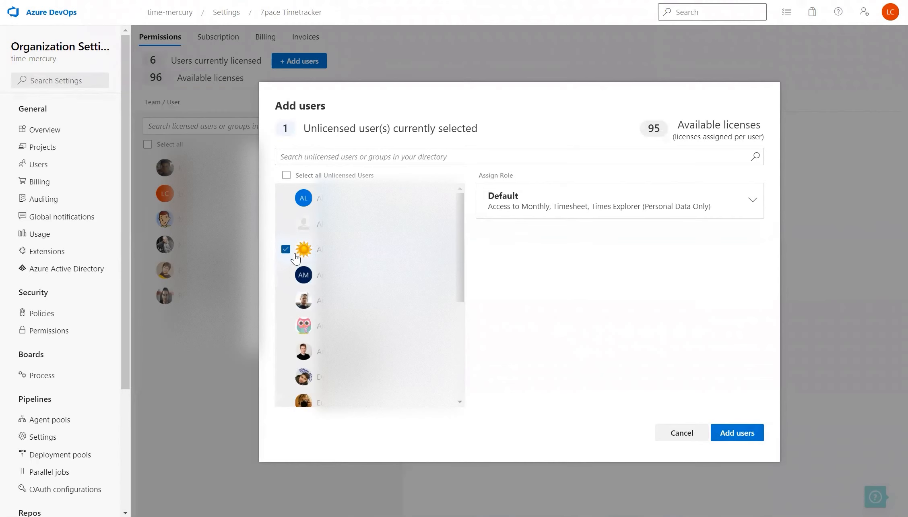
click(743, 201)
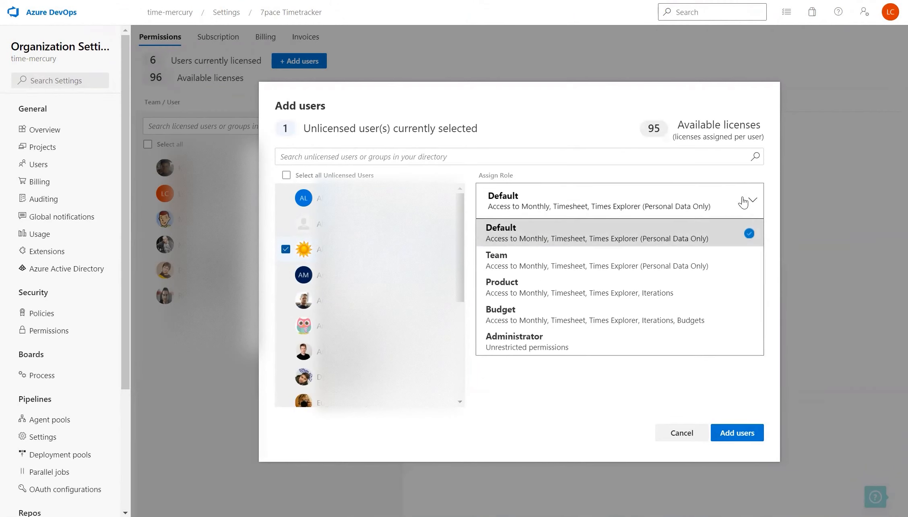
click(691, 261)
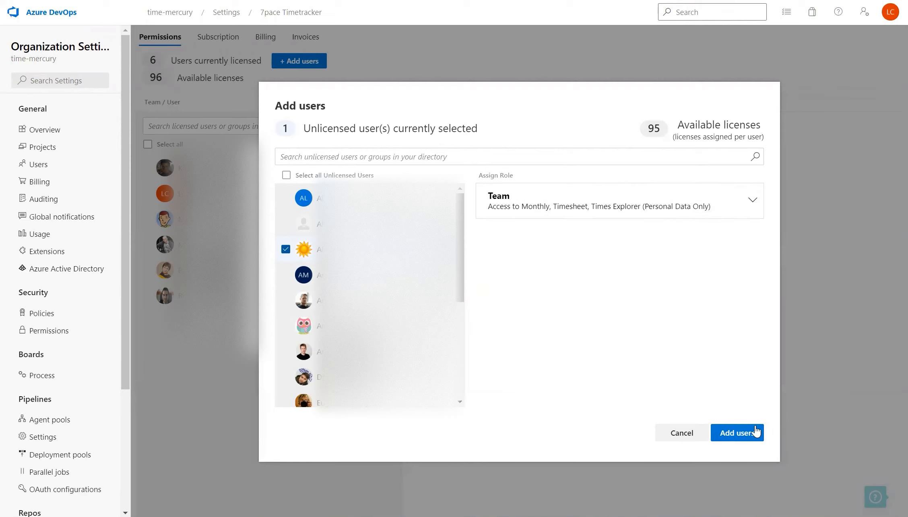
click(752, 433)
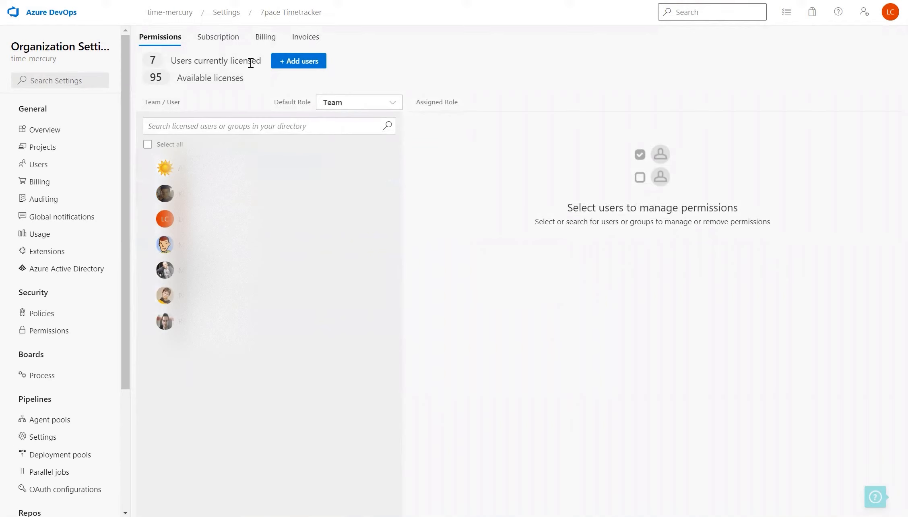
Review the license counts and default role options, and check the role assigned to the user with the sun avatar
drag(246, 78, 212, 63)
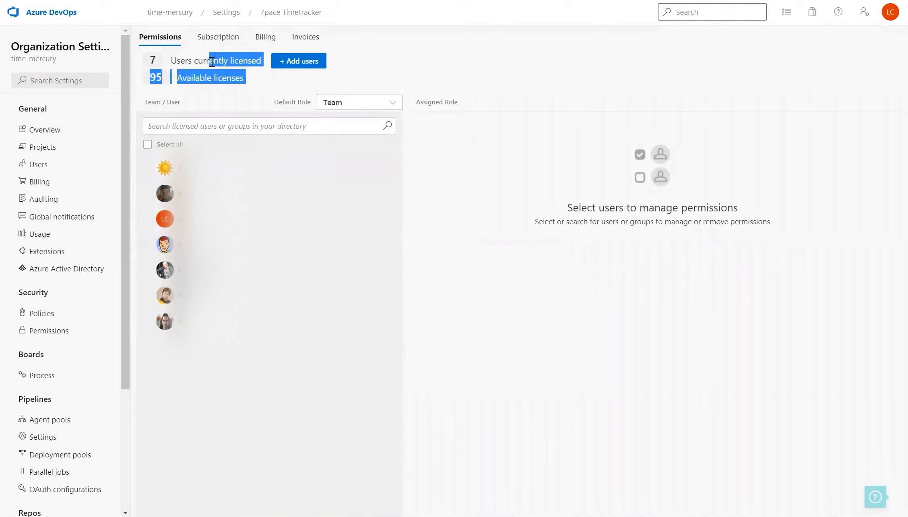
click(210, 62)
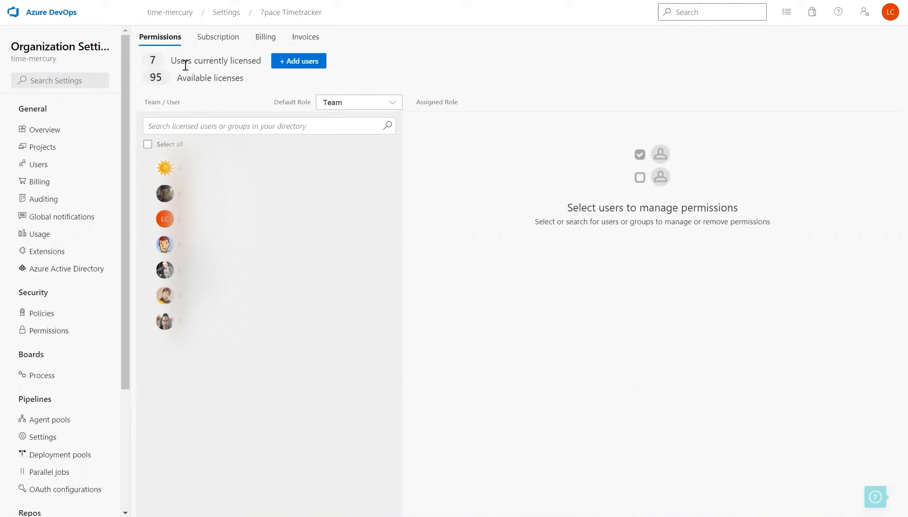
click(392, 105)
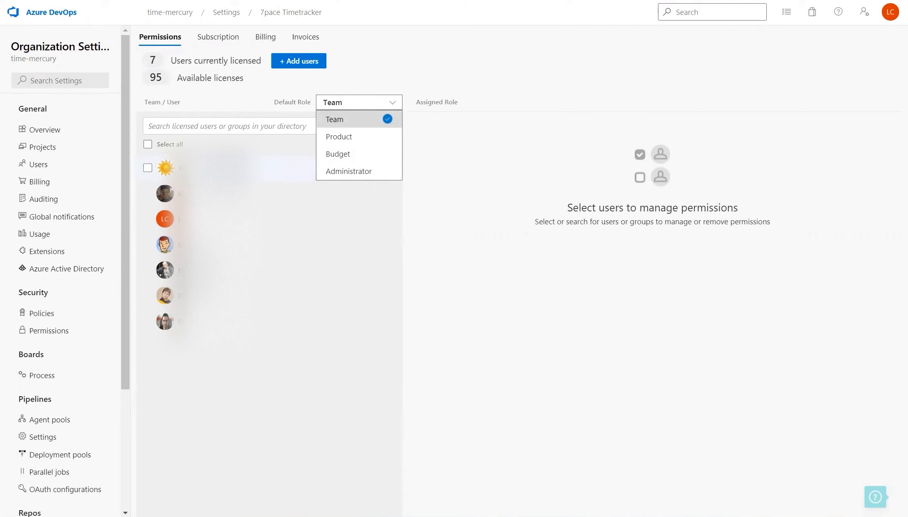
click(147, 168)
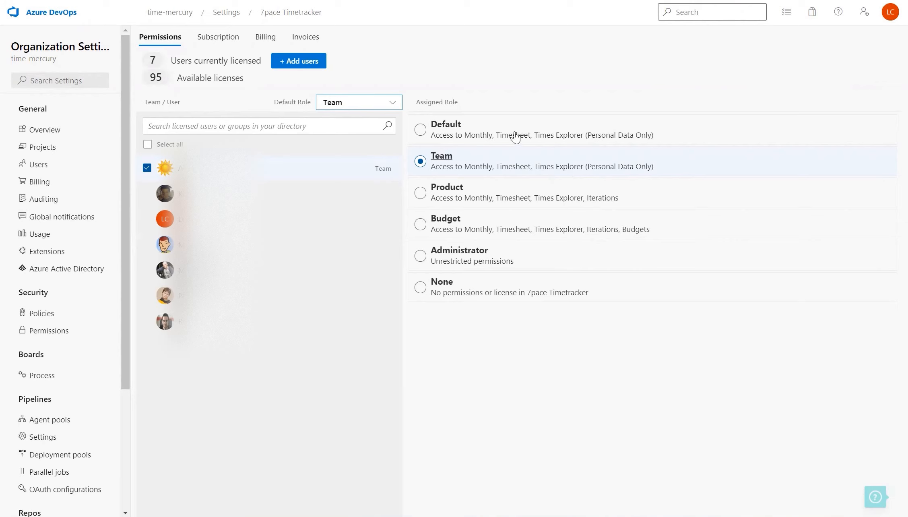
Change the default role to Product, dismiss the notification, and set the default role back to Team
click(386, 106)
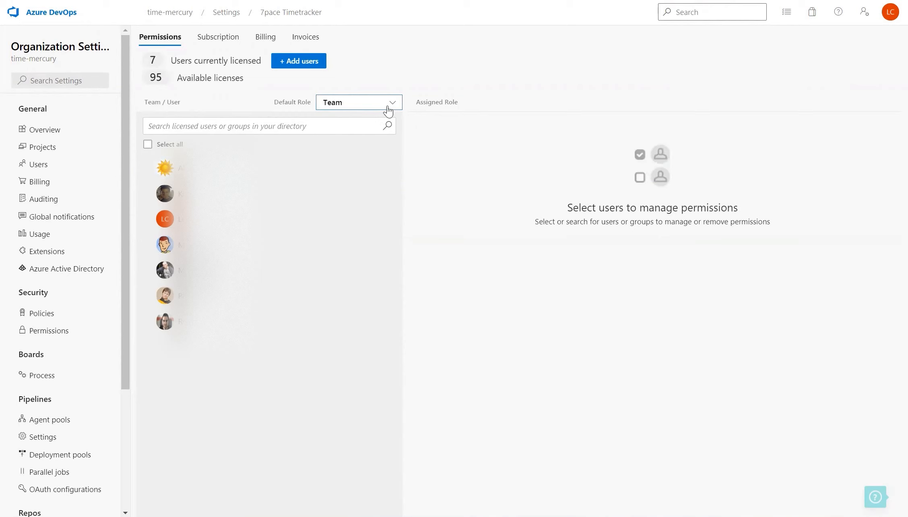
click(390, 107)
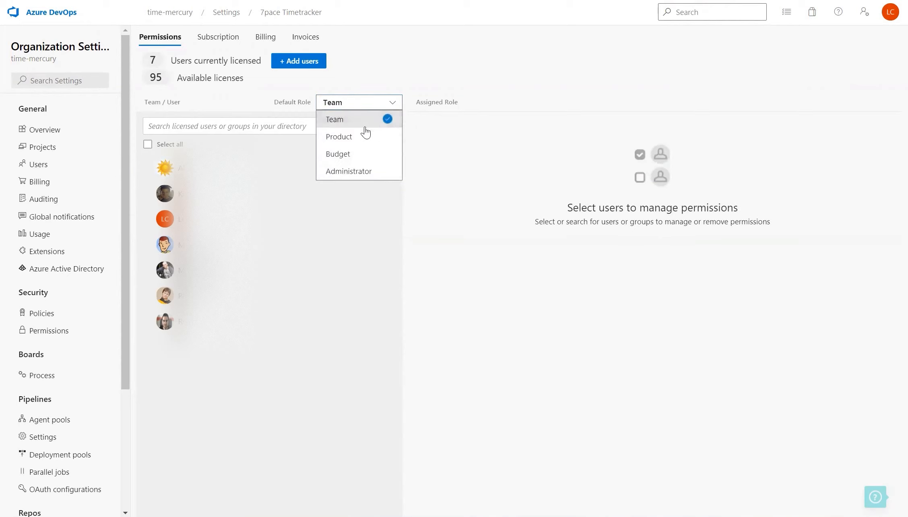
click(359, 140)
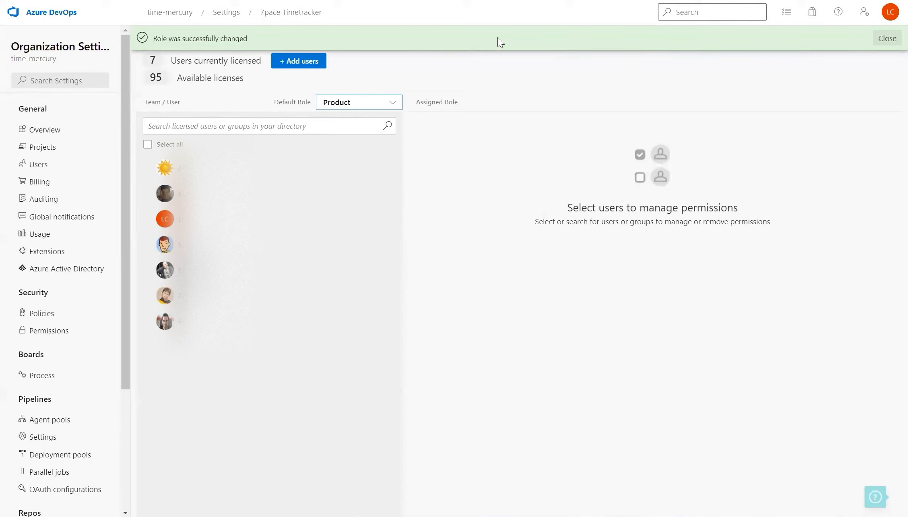
click(886, 38)
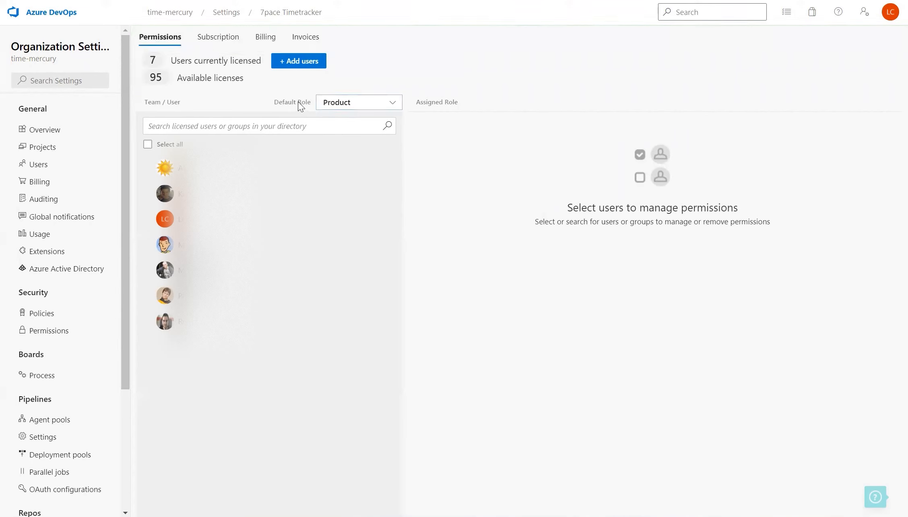
click(378, 107)
click(347, 122)
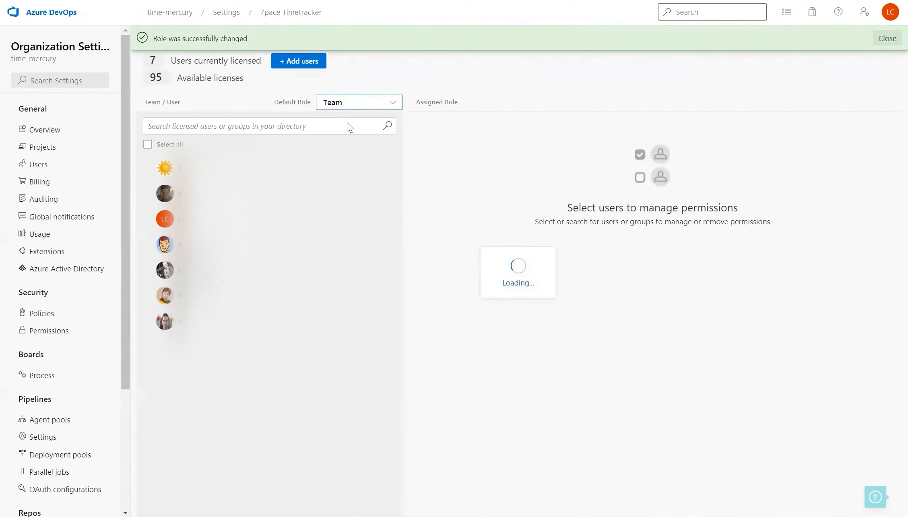